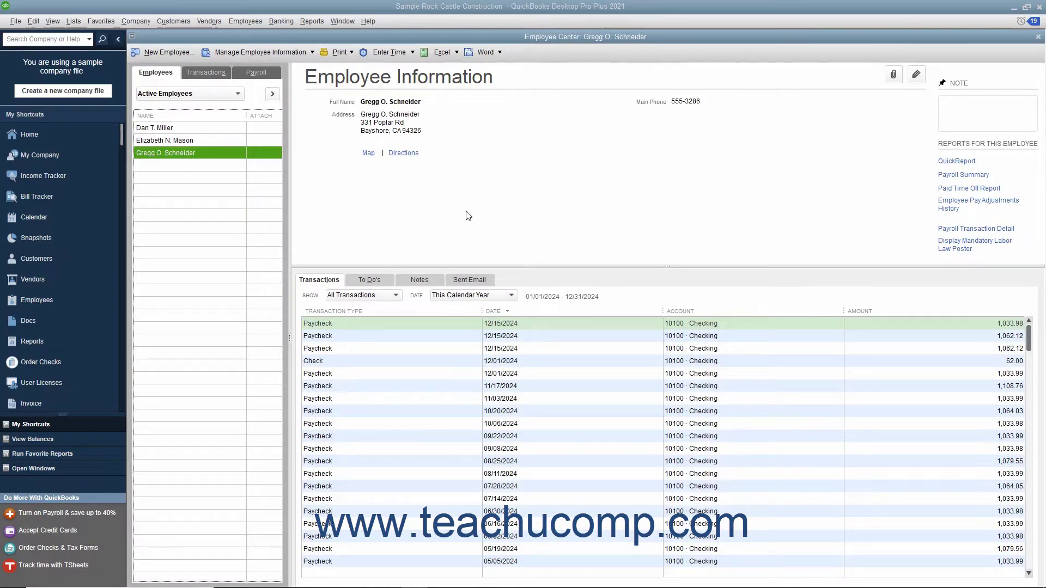
{"action": "left_click", "coordinate": [174, 77]}
{"action": "double_click", "coordinate": [171, 155]}
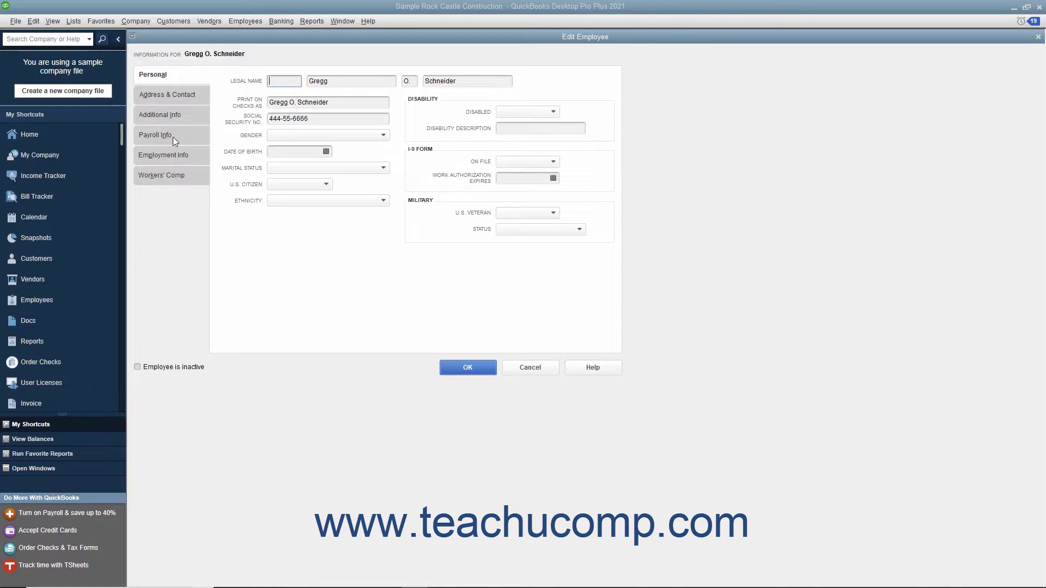
{"action": "left_click", "coordinate": [173, 137]}
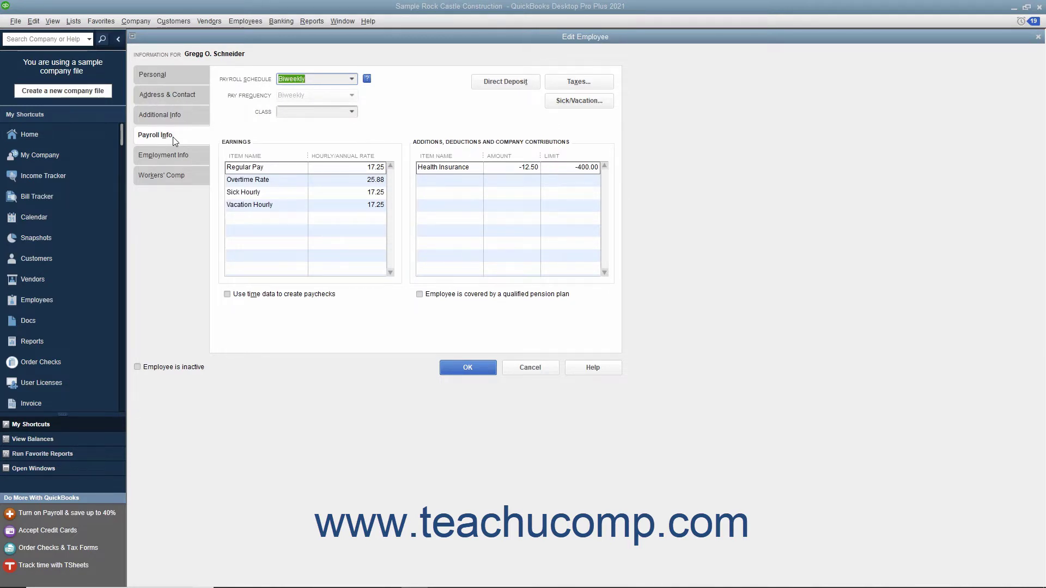
{"action": "left_click", "coordinate": [352, 79]}
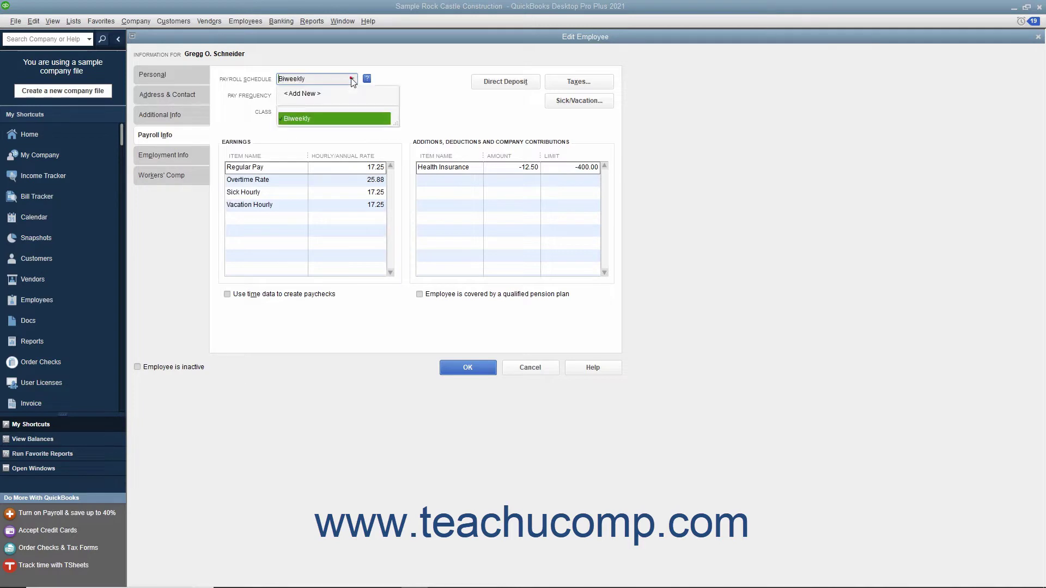
{"action": "left_click", "coordinate": [335, 117]}
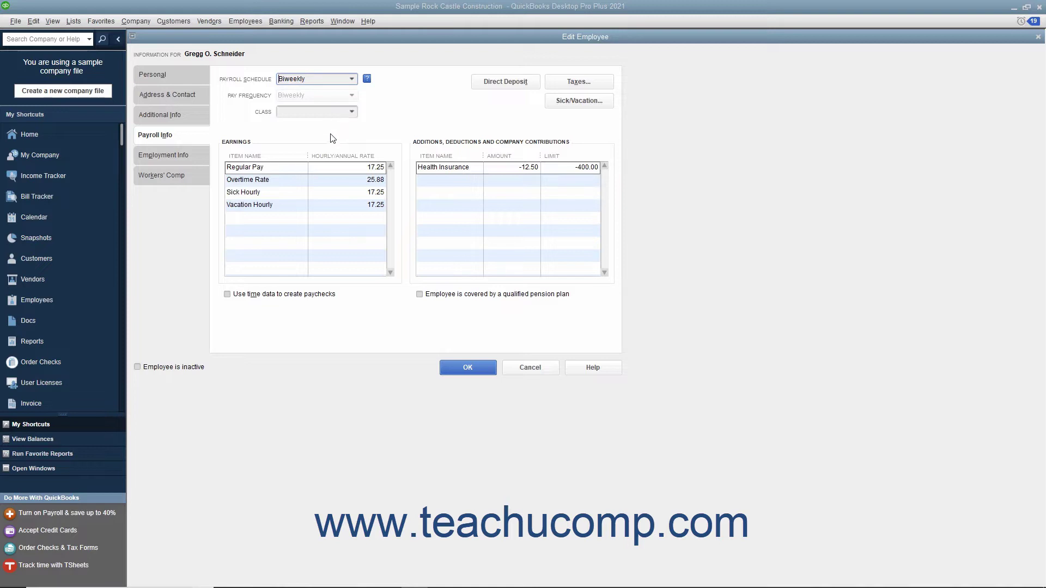
Set Regular Pay, Sick Hourly and Vacation Hourly rates to 20, making Overtime 30.
{"action": "left_click", "coordinate": [299, 168]}
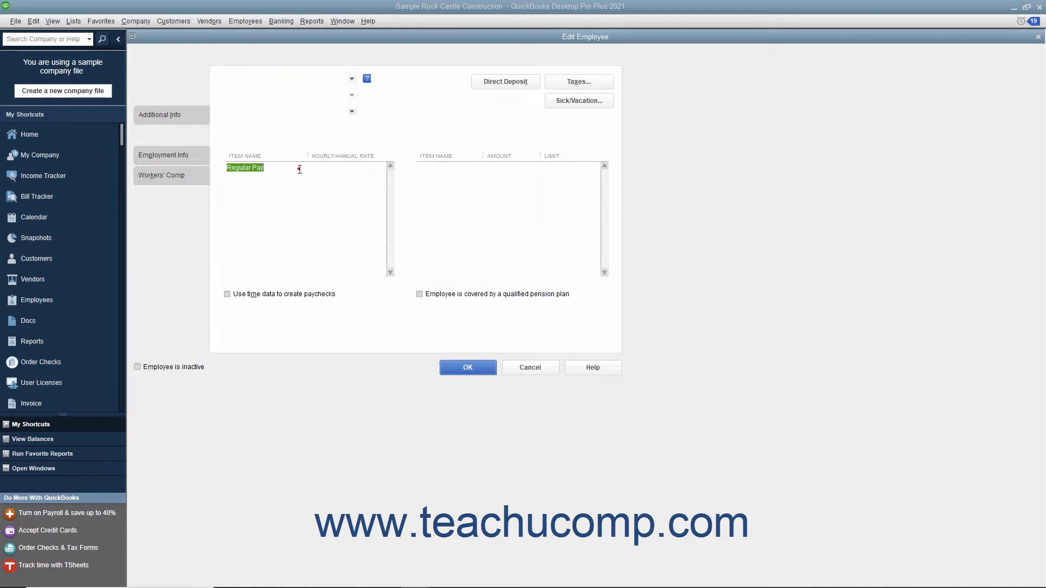
{"action": "left_click", "coordinate": [303, 169]}
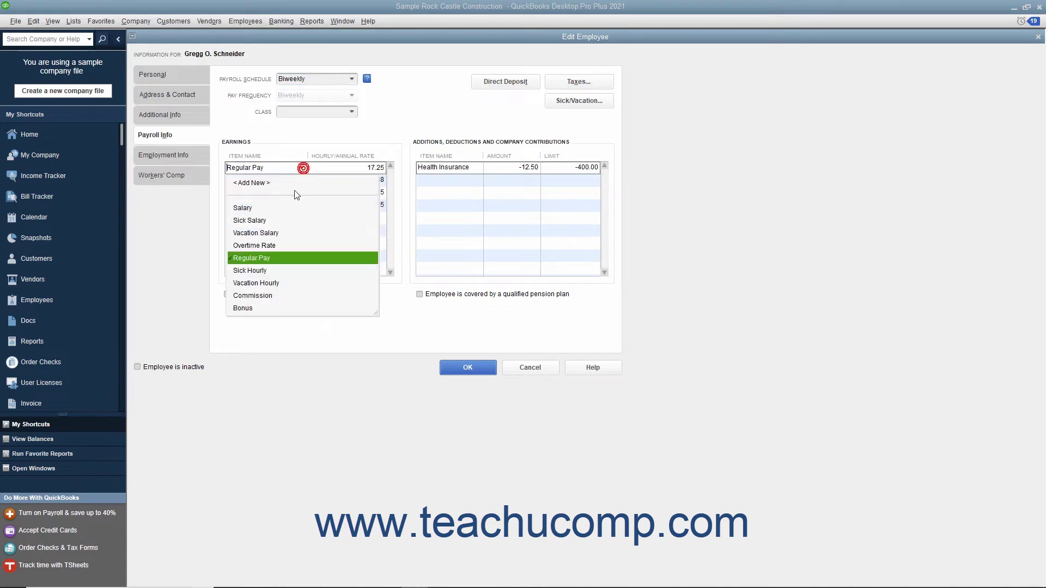
{"action": "left_click", "coordinate": [278, 256]}
{"action": "key", "text": "Tab"}
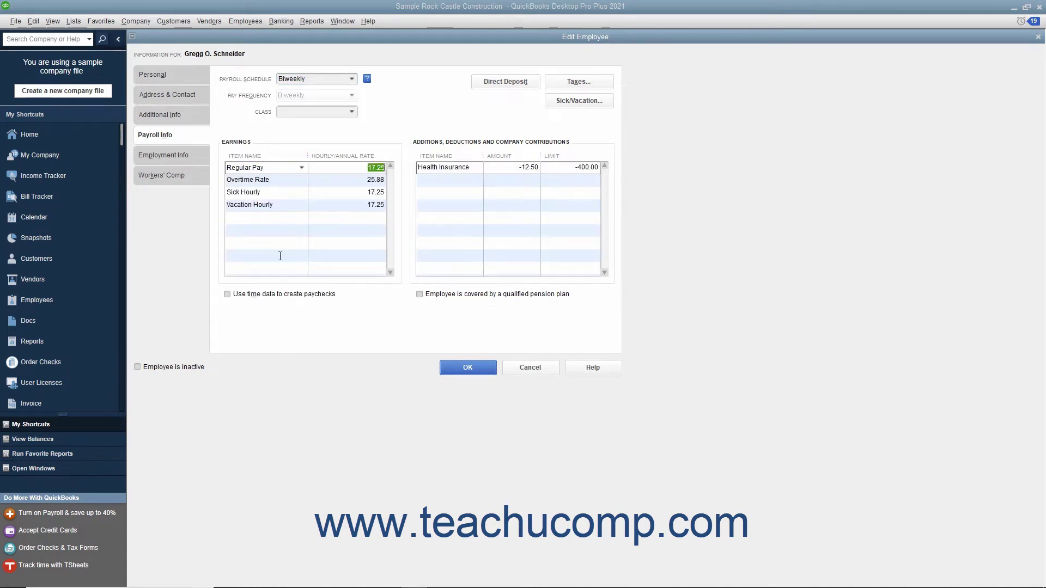
{"action": "type", "text": "20"}
{"action": "key", "text": "Tab"}
{"action": "key", "text": "Down"}
{"action": "type", "text": "20"}
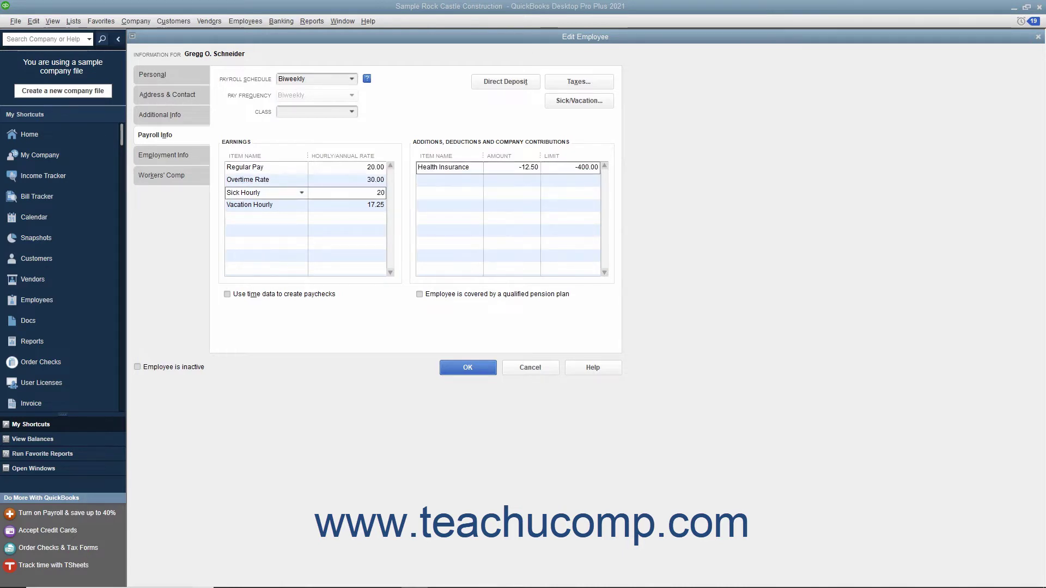
{"action": "key", "text": "Down"}
{"action": "type", "text": "20"}
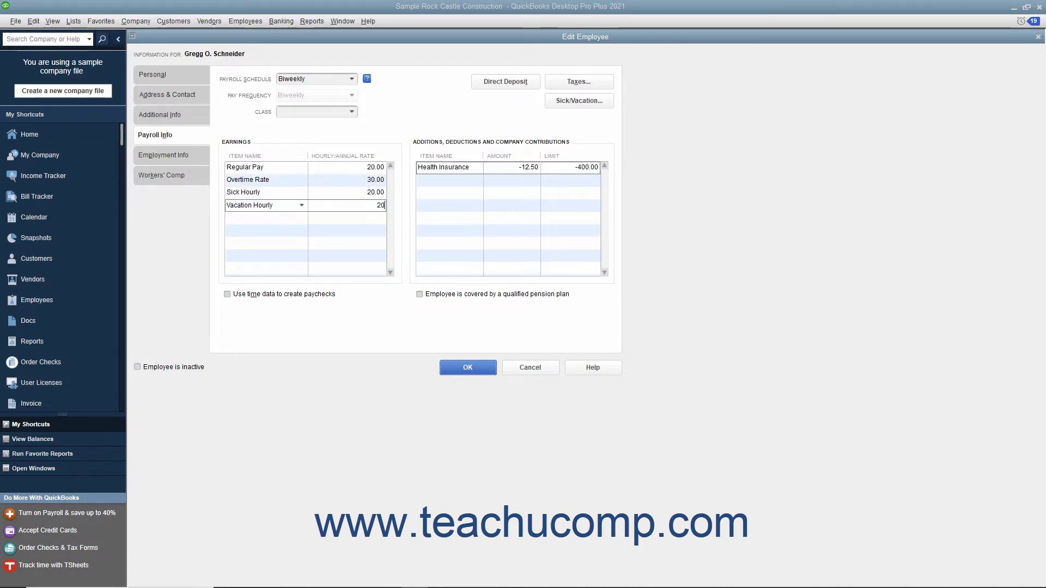
{"action": "key", "text": "Up"}
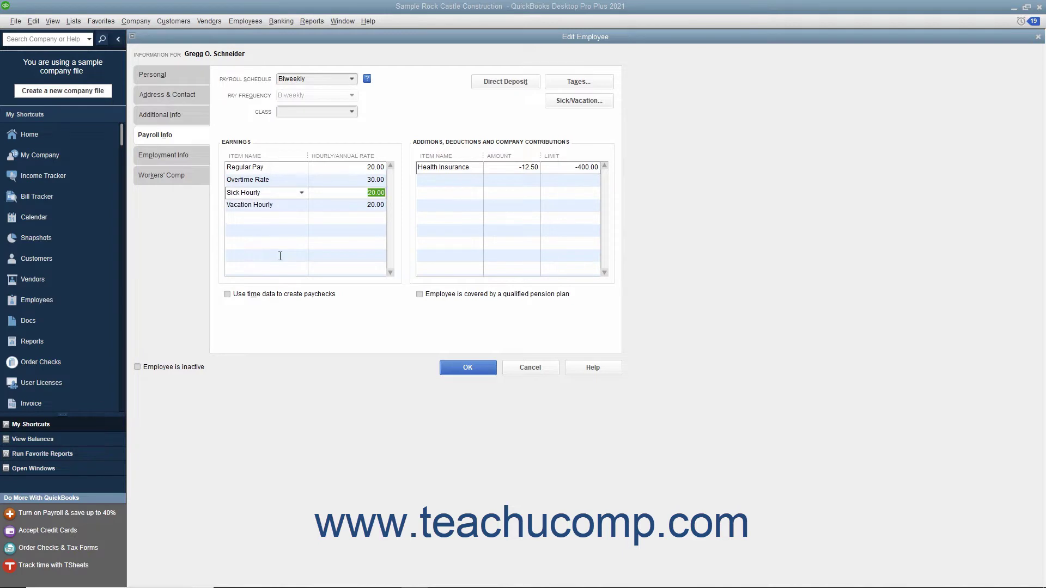
Keep Health Insurance at -12.50 with a -400.00 limit and enable time data for paychecks.
{"action": "left_click", "coordinate": [458, 168]}
{"action": "left_click", "coordinate": [476, 168]}
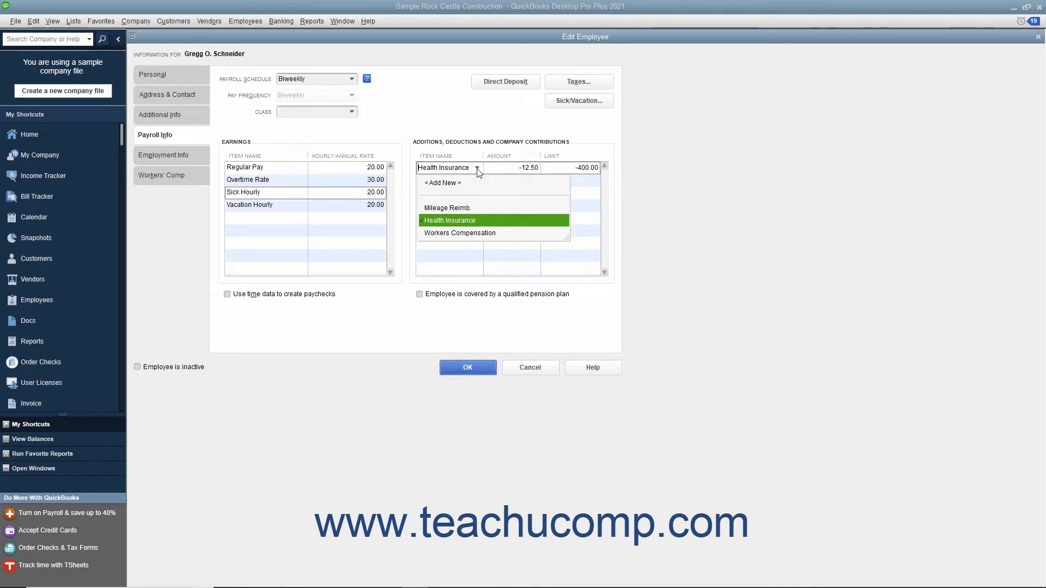
{"action": "left_click", "coordinate": [468, 219]}
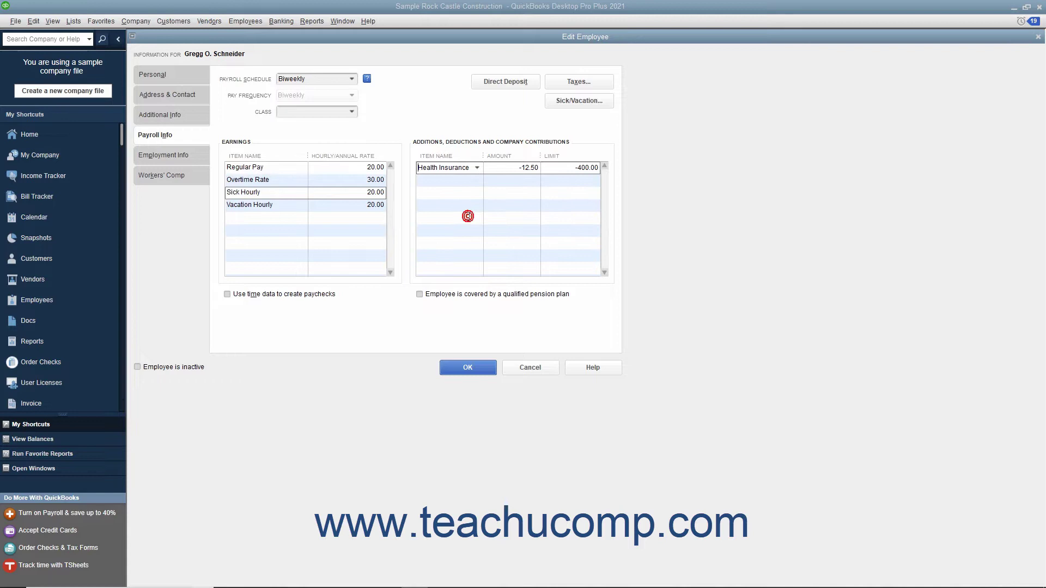
{"action": "key", "text": "Tab"}
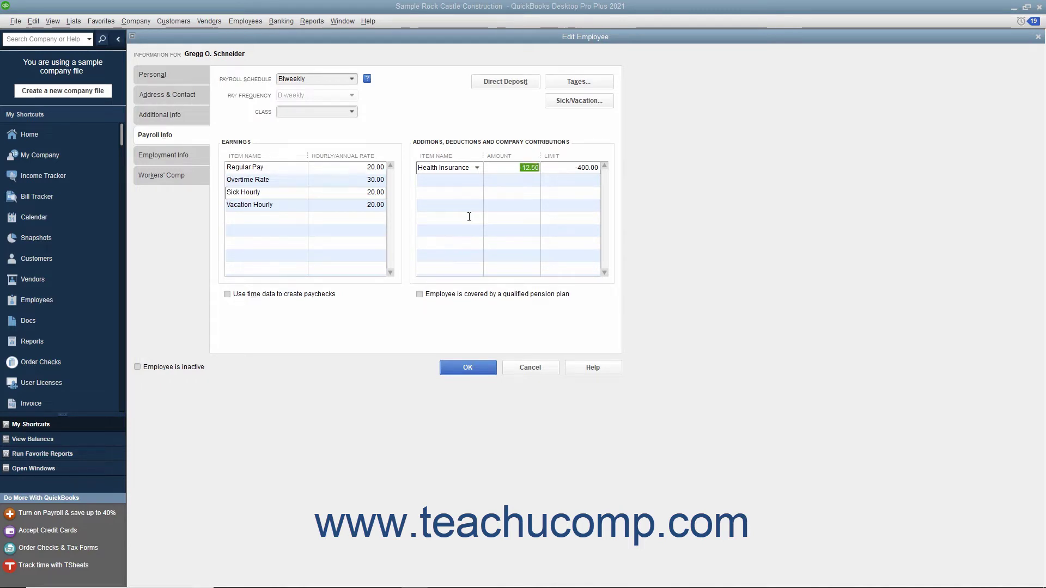
{"action": "key", "text": "Tab"}
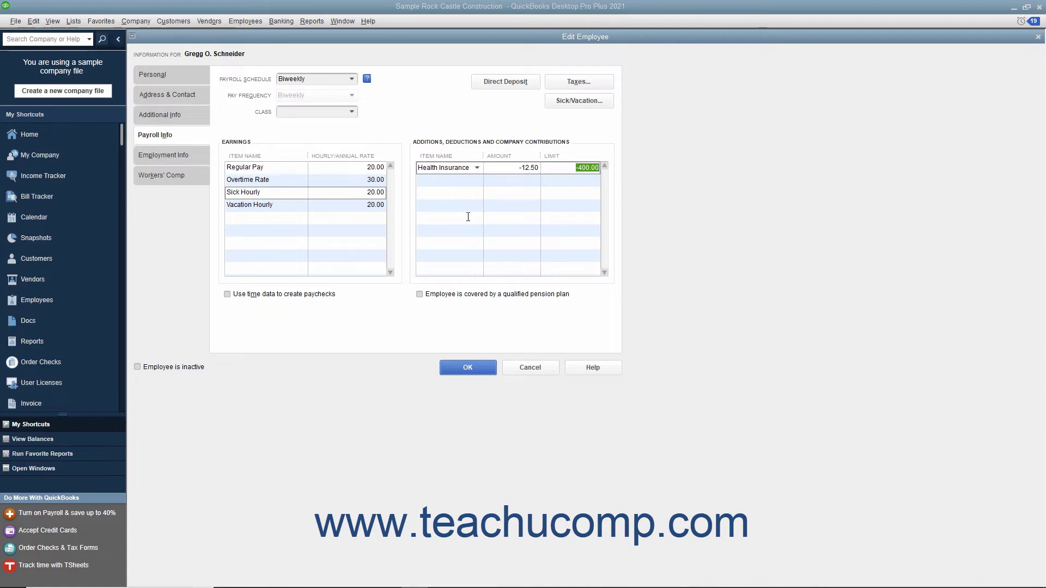
{"action": "left_click", "coordinate": [280, 295]}
Turn off time data, leave pension plan unchecked, and view federal taxes (Single, 1 allowance).
{"action": "left_click", "coordinate": [279, 296]}
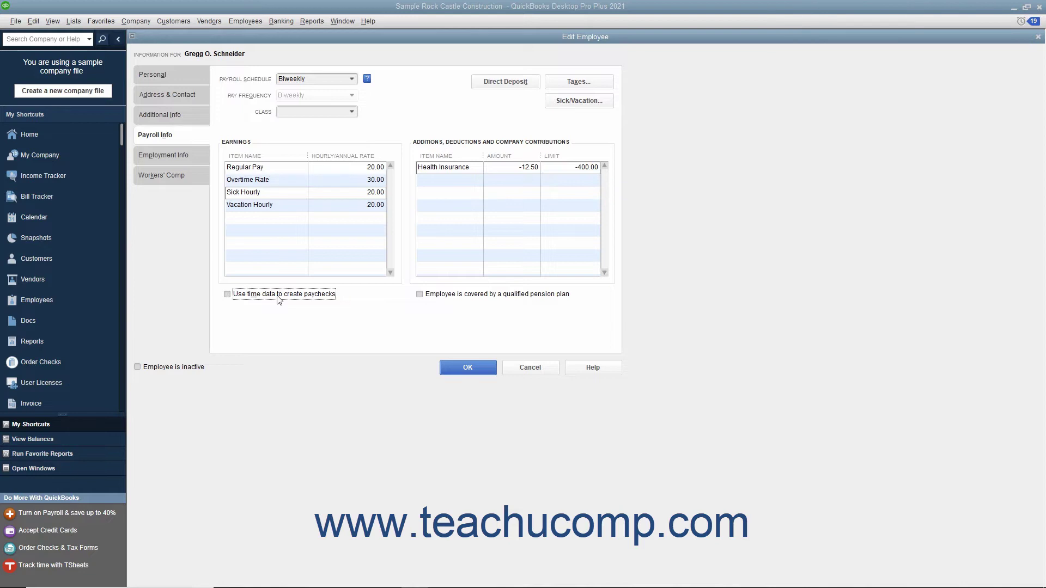
{"action": "left_click", "coordinate": [419, 295]}
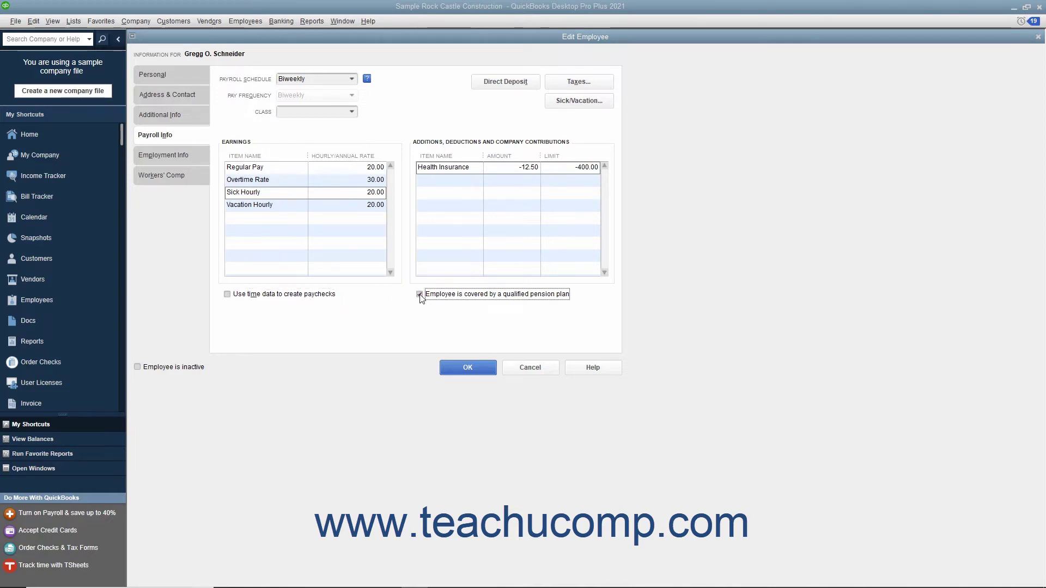
{"action": "left_click", "coordinate": [419, 296]}
{"action": "left_click", "coordinate": [594, 85]}
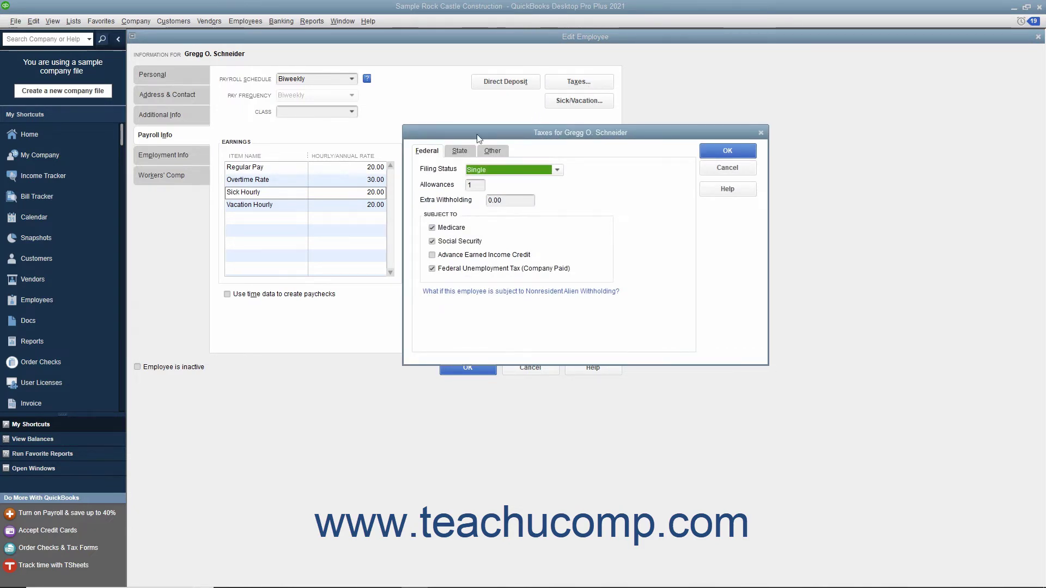
Review the State and Other tax tabs, then close the tax settings with OK.
{"action": "left_click", "coordinate": [429, 150]}
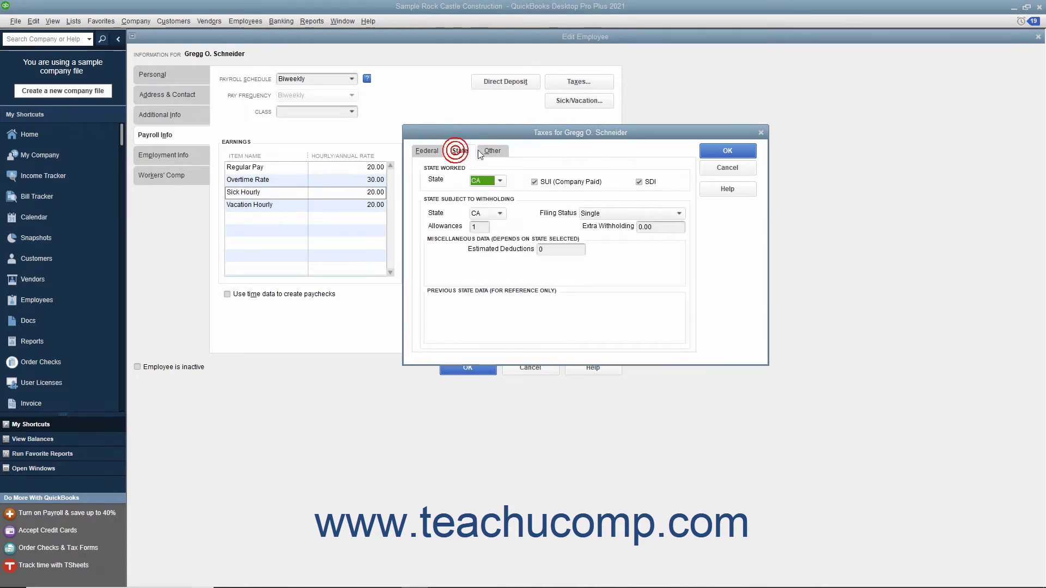
{"action": "left_click", "coordinate": [491, 151]}
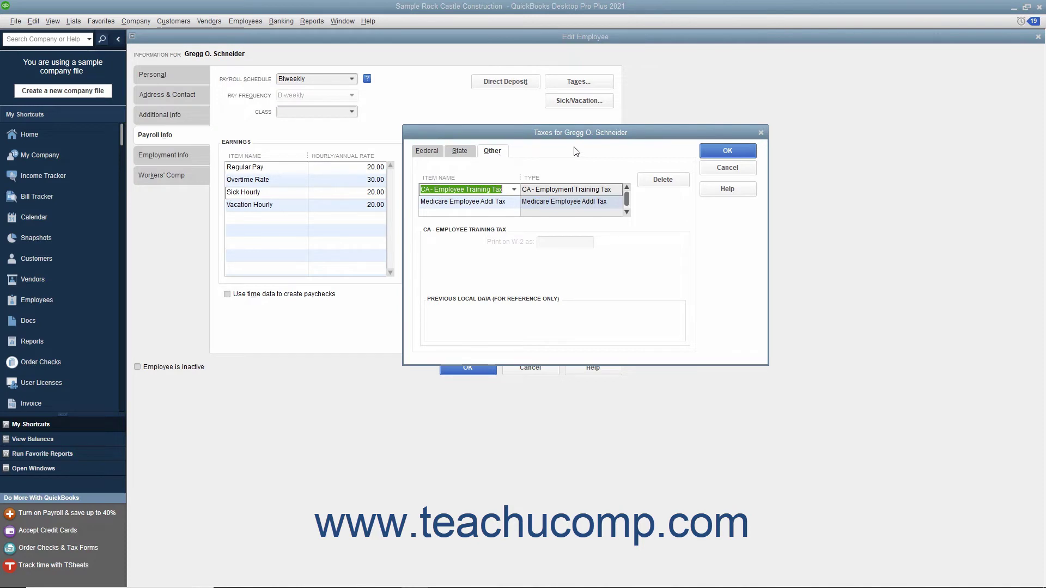
{"action": "left_click", "coordinate": [711, 154]}
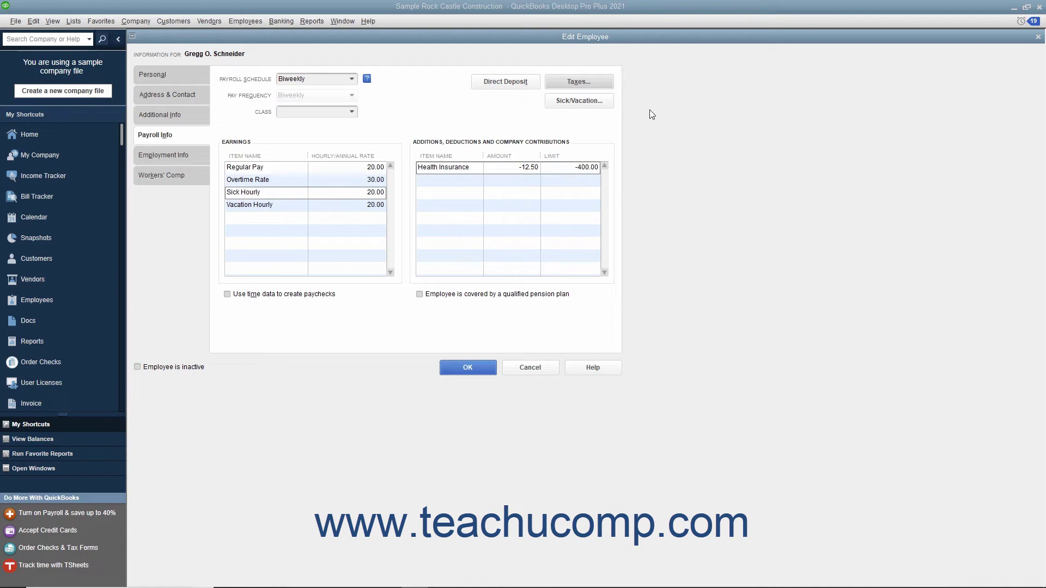
Review the sick and vacation hours (16:00 sick available), then close that dialog.
{"action": "left_click", "coordinate": [605, 104]}
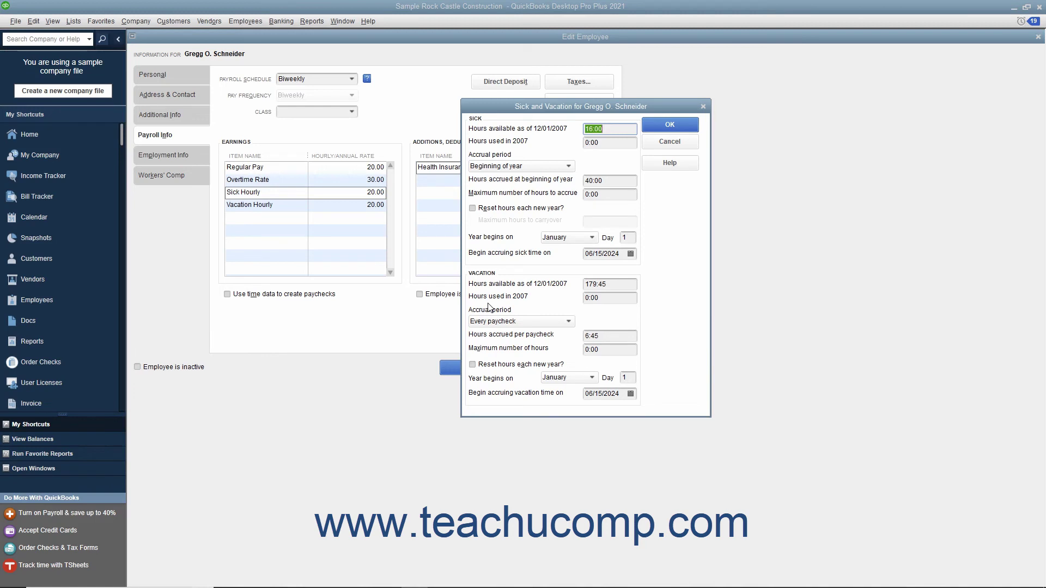
{"action": "left_click", "coordinate": [651, 126]}
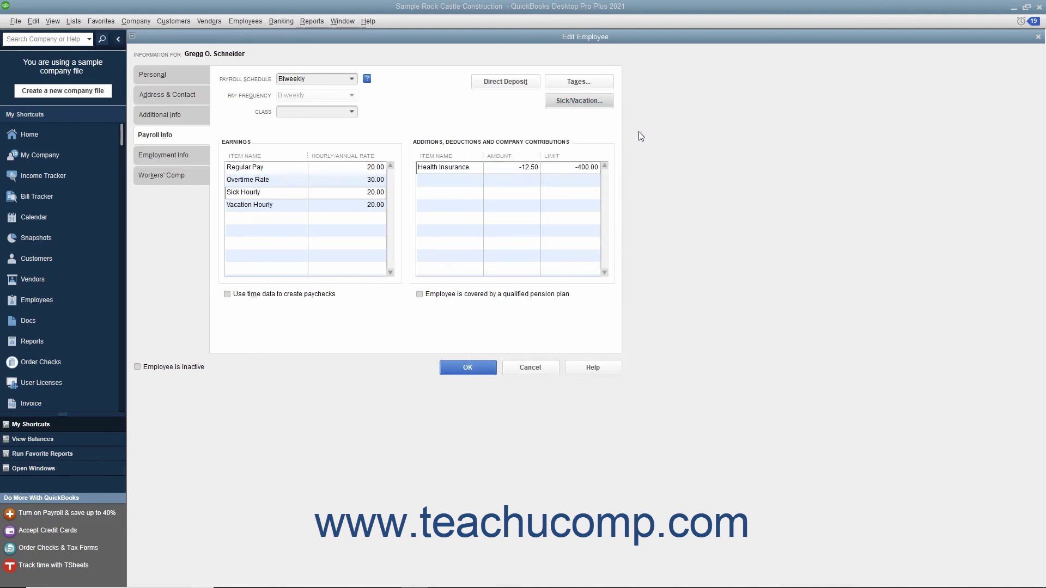
Confirm the Edit Employee window with OK to keep the new payroll rates.
{"action": "left_click", "coordinate": [451, 369]}
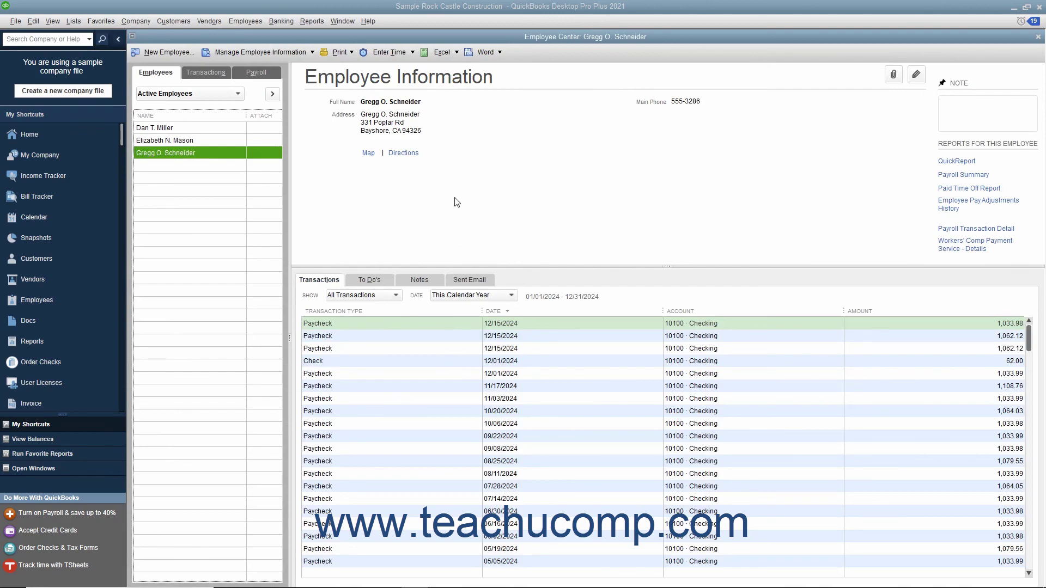